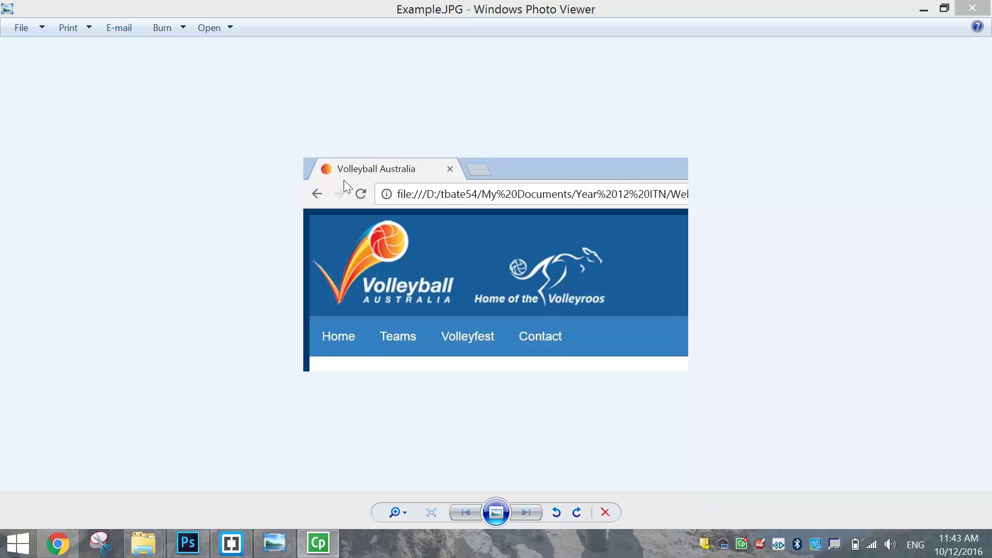
Refit the example screenshot to its window
click(330, 171)
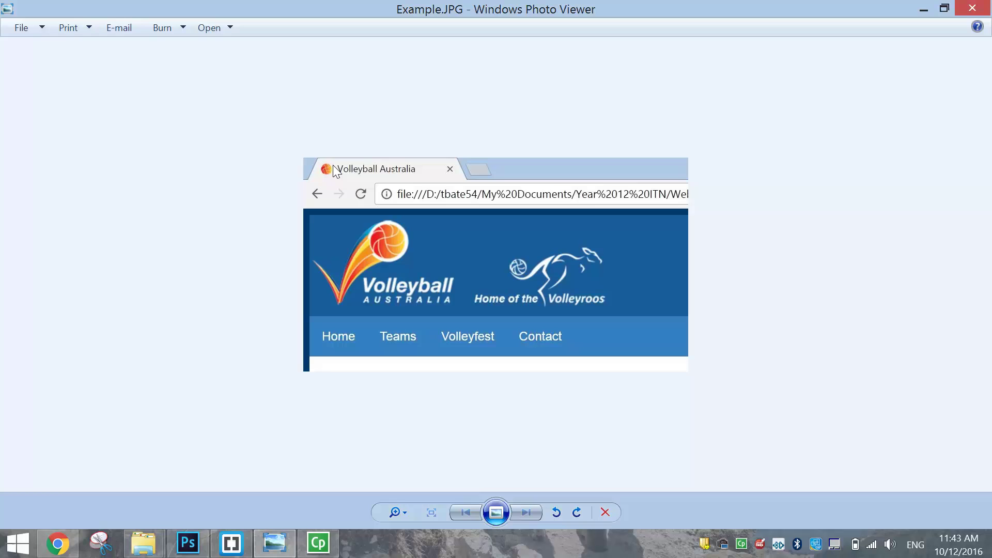
scroll(335, 172, up, 2)
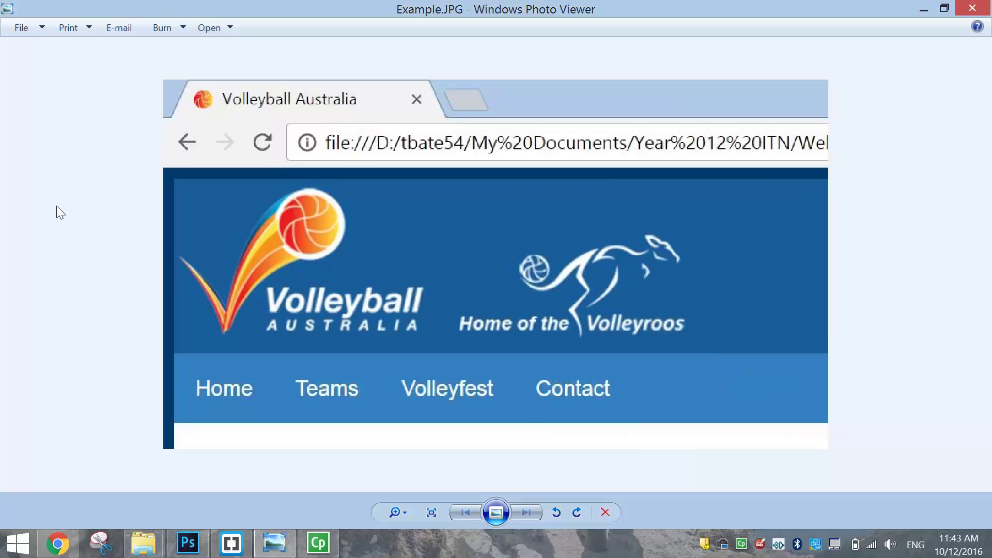
key(ctrl+0)
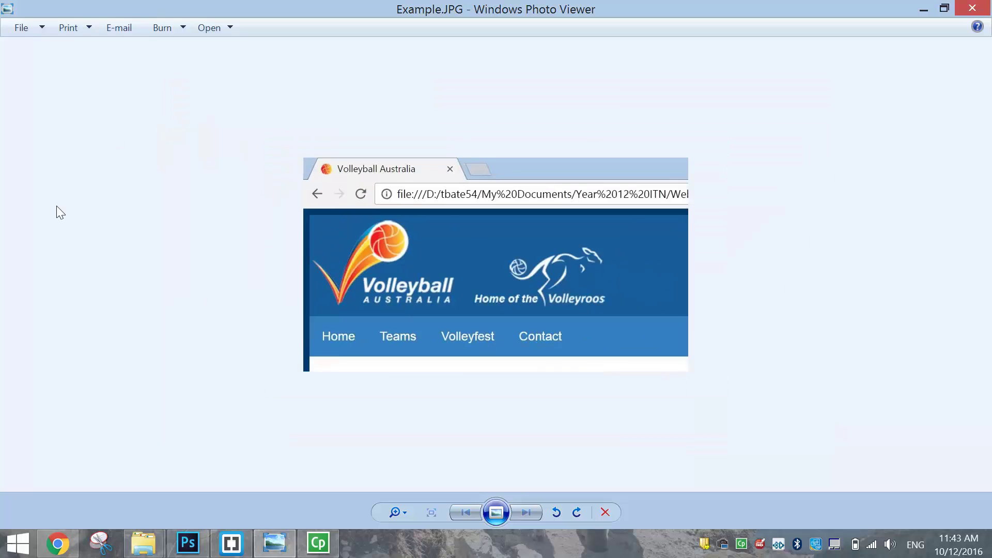
Bring Chrome forward on the YouTube home page and inspect the Other bookmarks icons
click(57, 542)
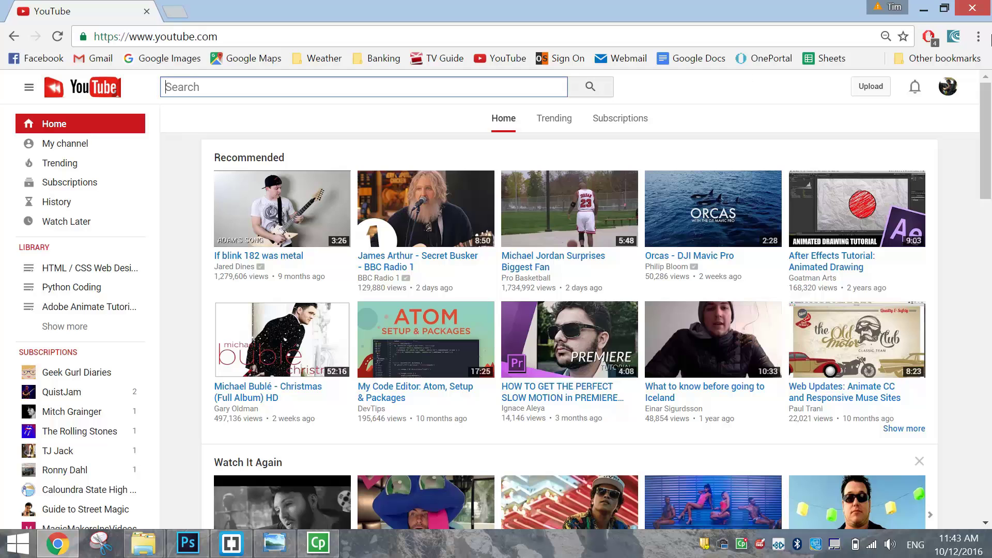
click(903, 59)
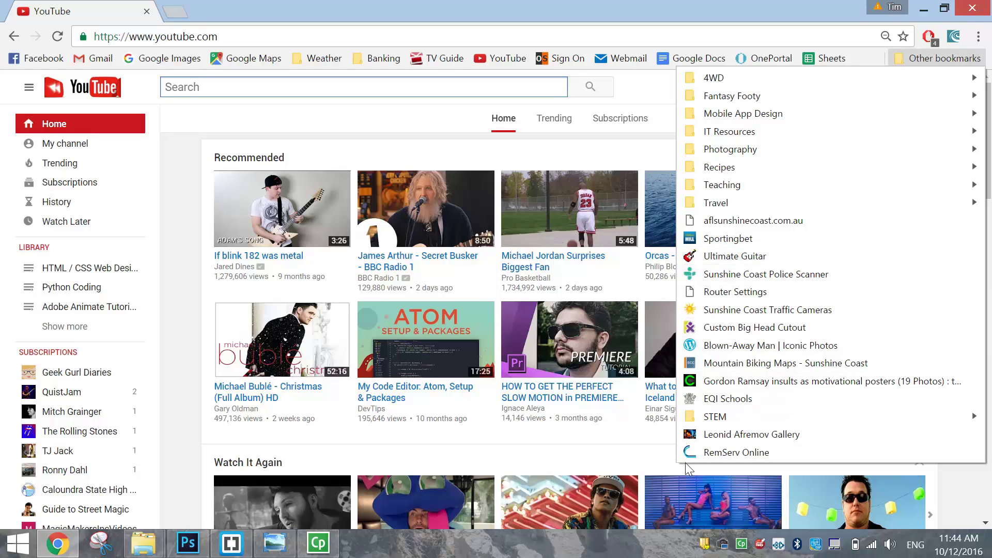
click(550, 3)
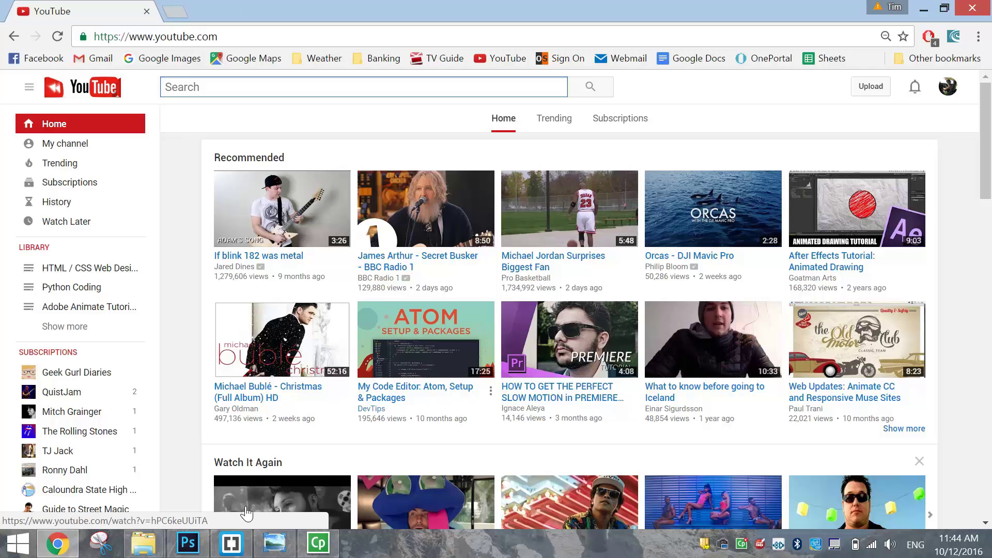
Copy the selected circular volleyball from the Untitled-2 Volleyball Australia logo
click(194, 546)
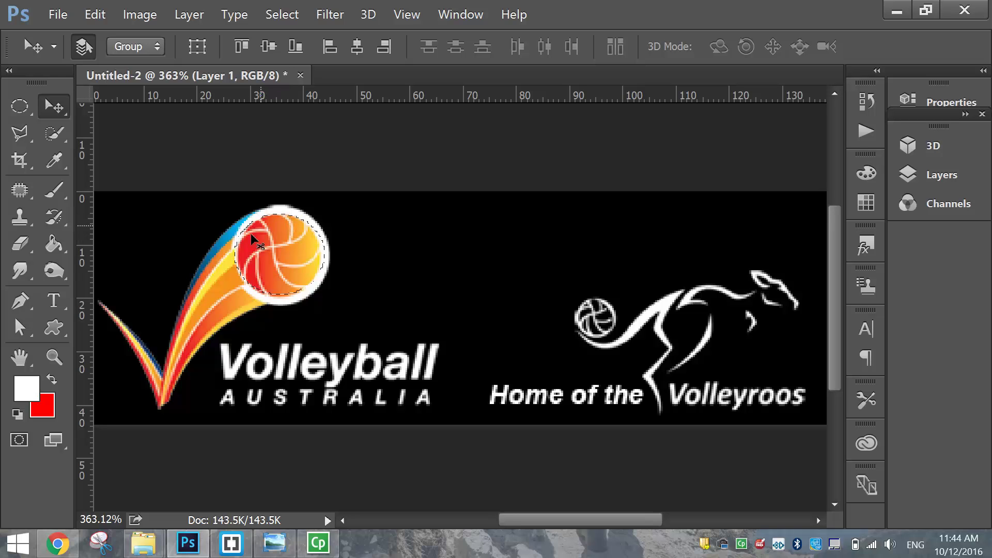
click(96, 15)
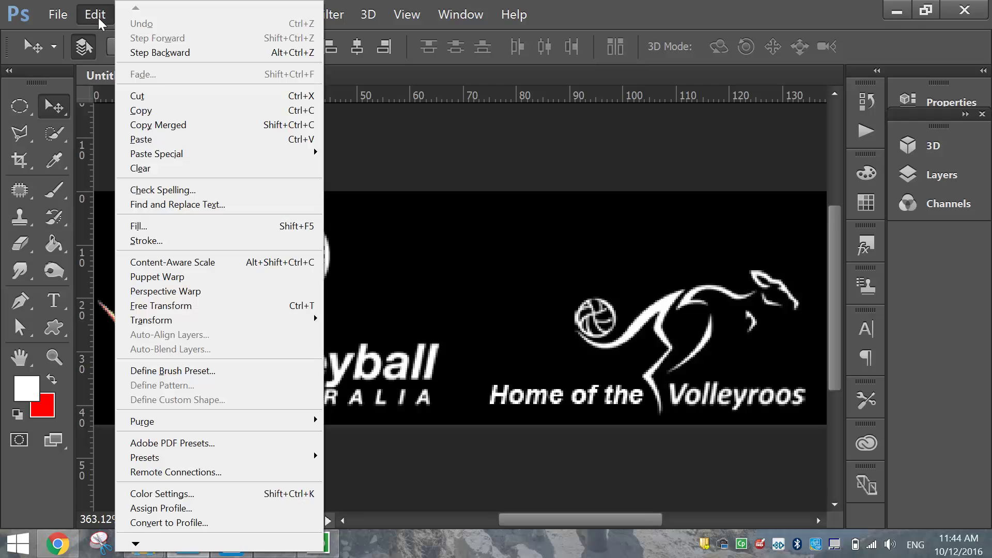
click(161, 110)
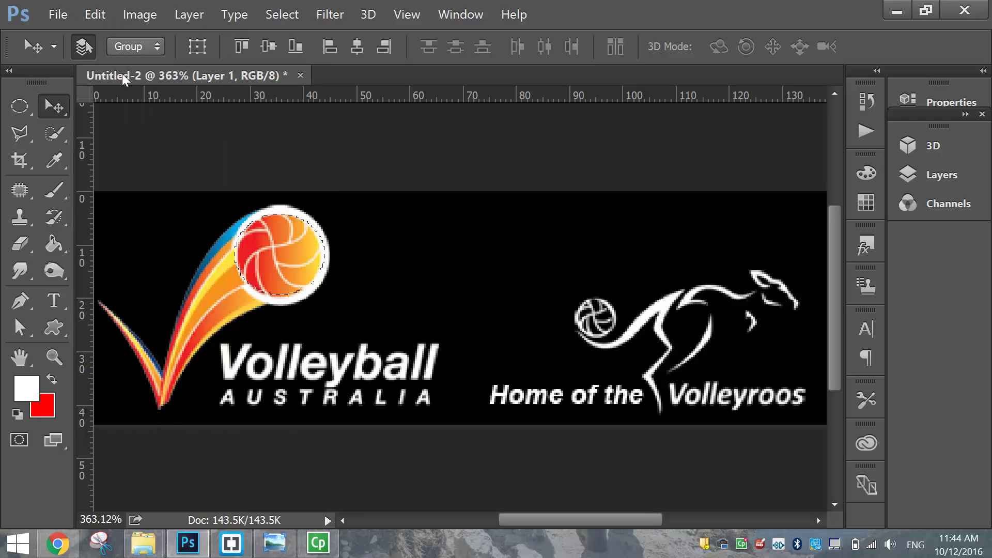
Create a 64 × 64 pixel document with a Transparent background
click(62, 21)
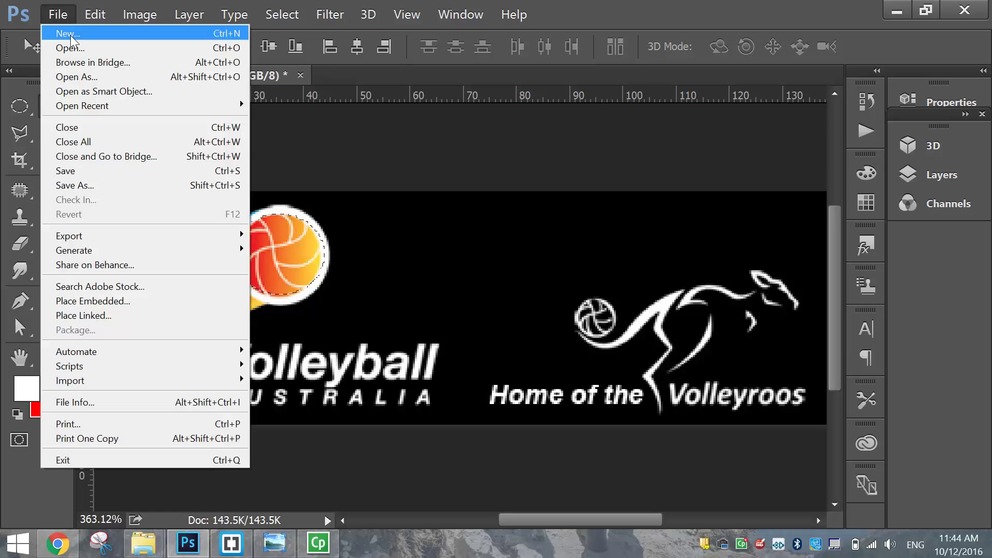
click(69, 28)
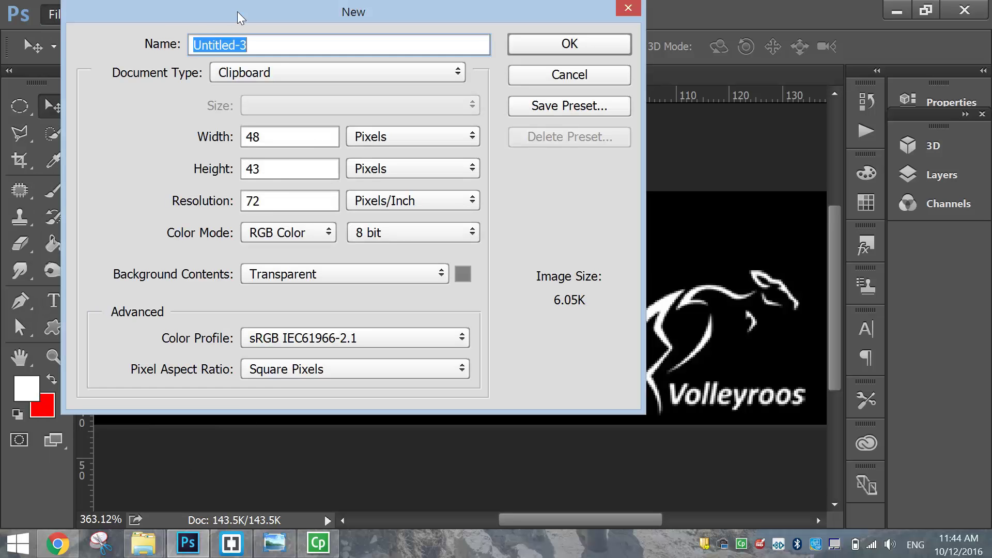
key(Tab)
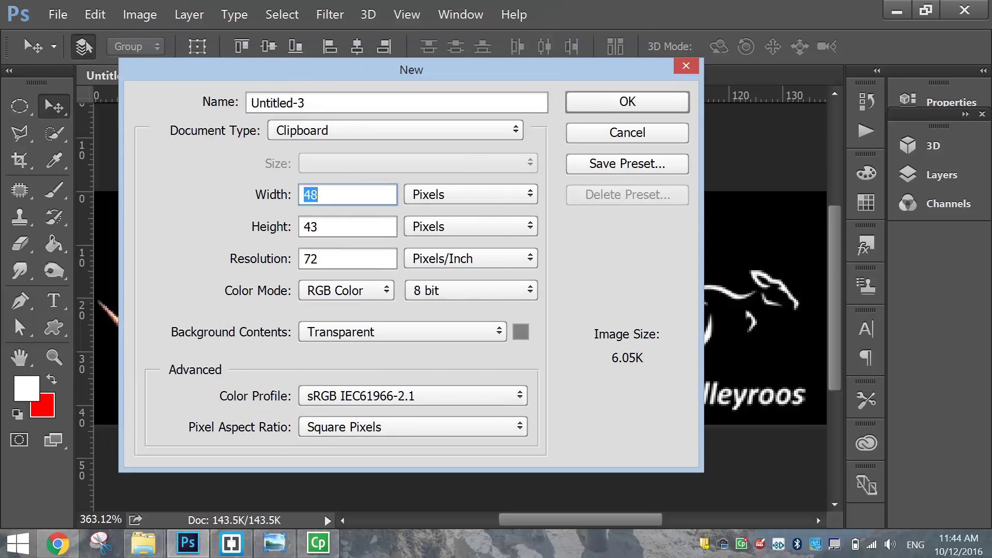
text(64)
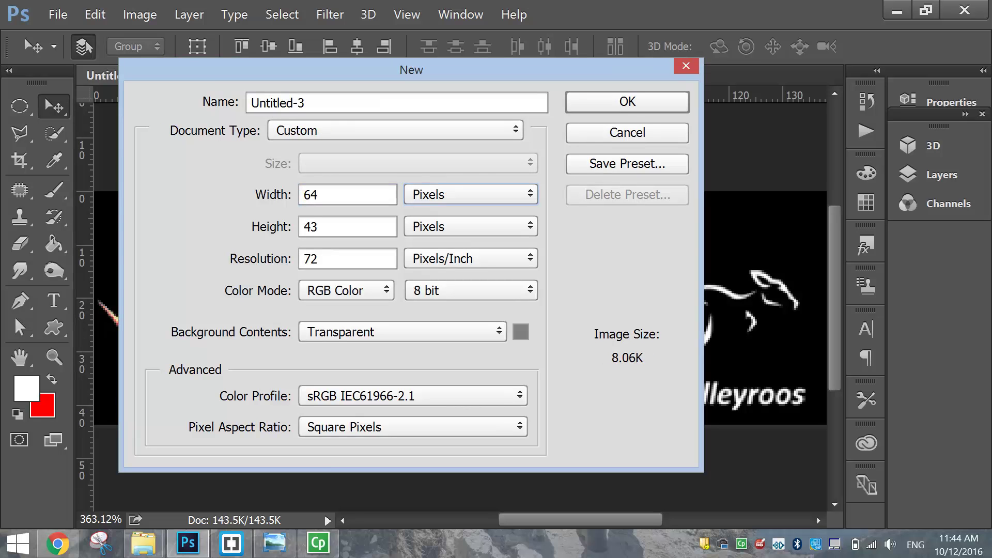
key(Tab)
text(64)
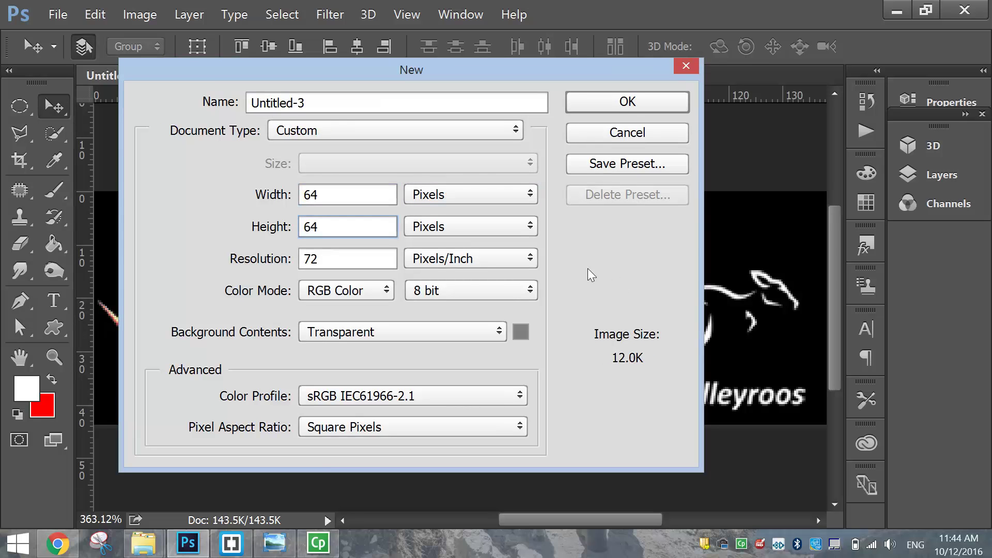
key(Tab)
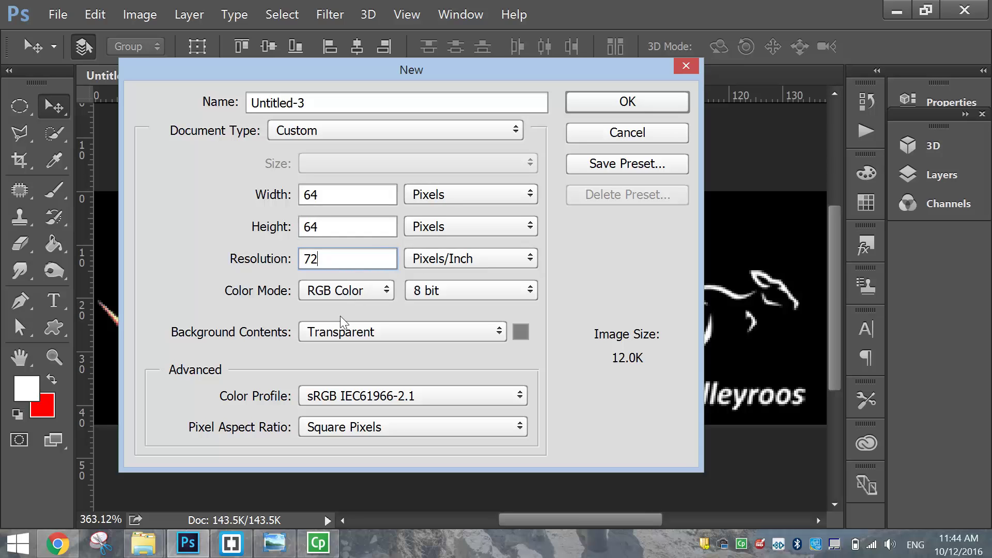
click(332, 332)
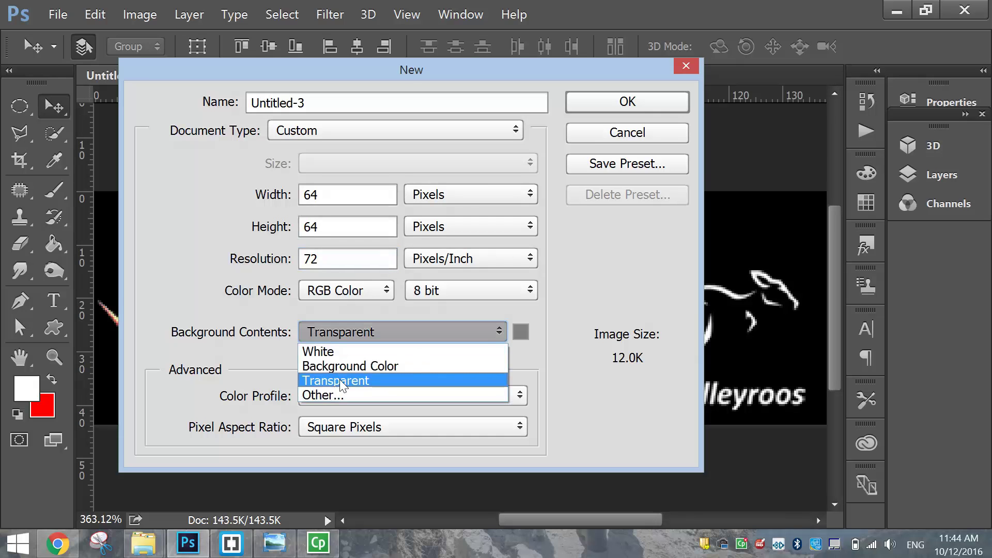
click(344, 380)
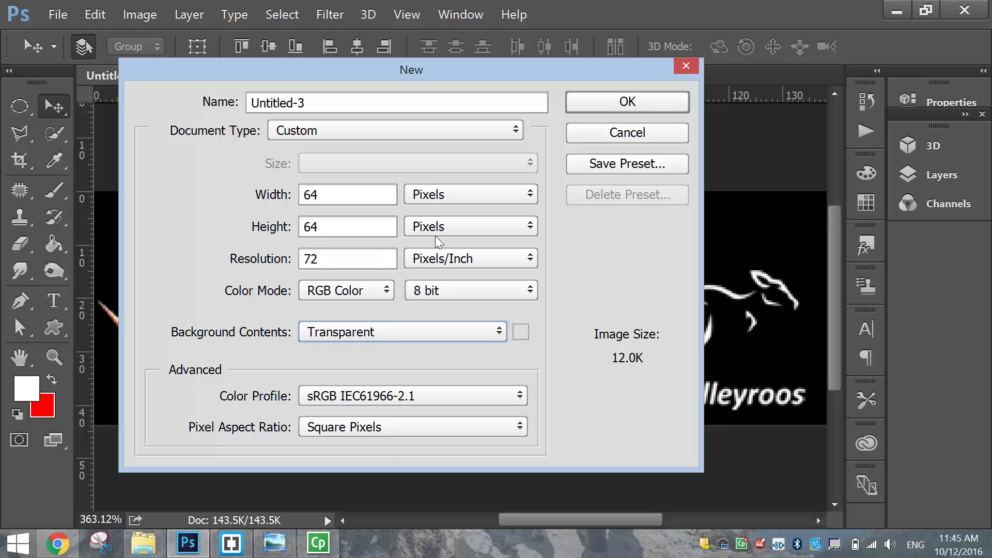
click(584, 106)
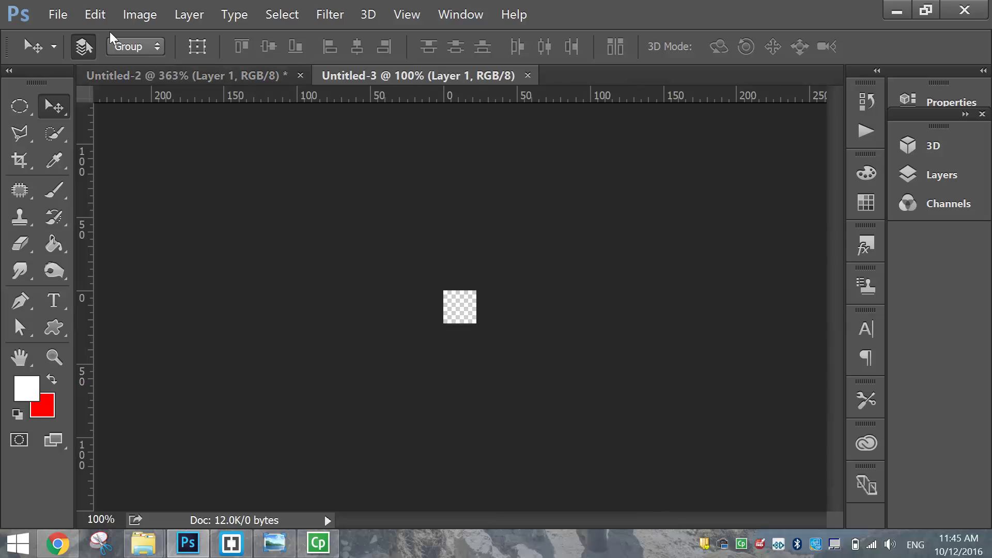
Paste the volleyball into Untitled-3 and scale it to about 129% to fill the canvas
click(95, 15)
click(170, 140)
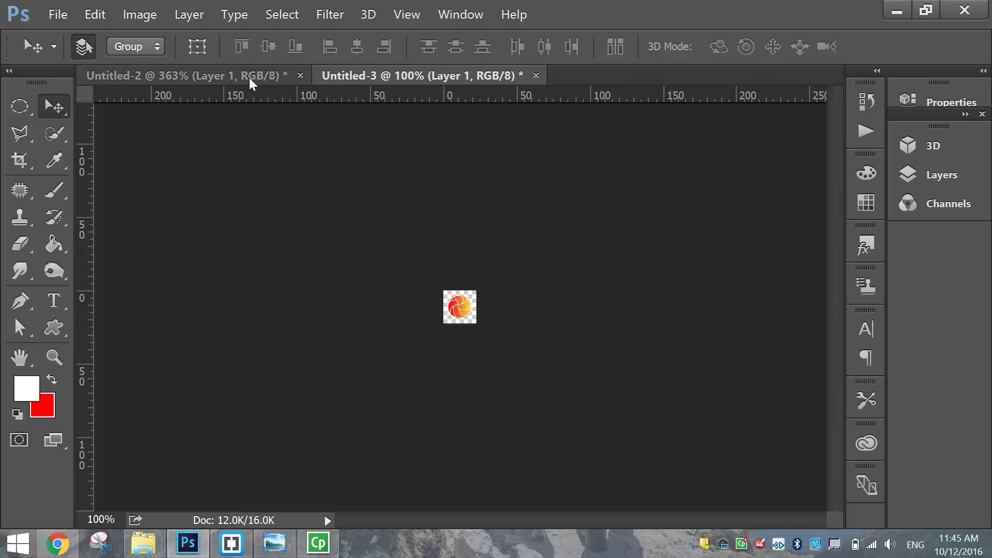
click(197, 47)
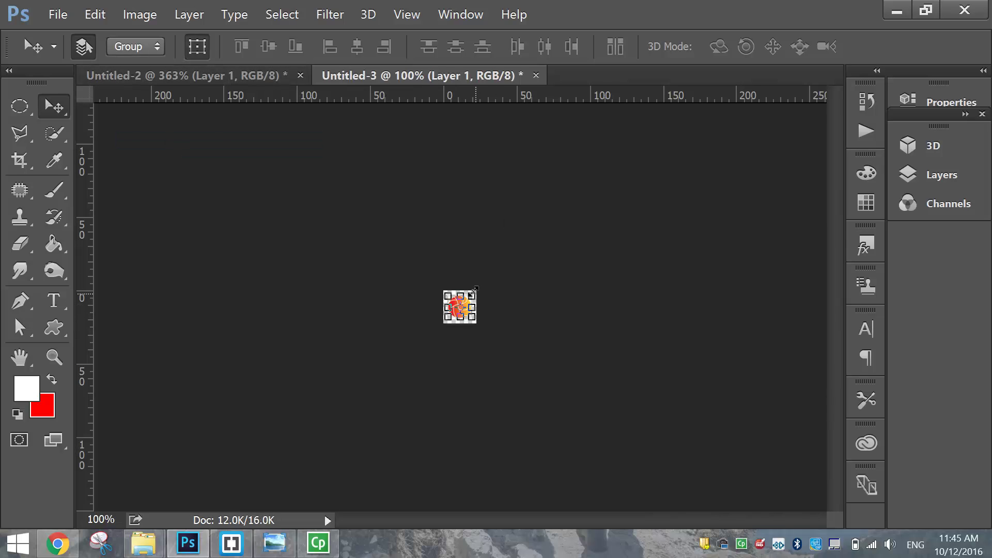
click(474, 289)
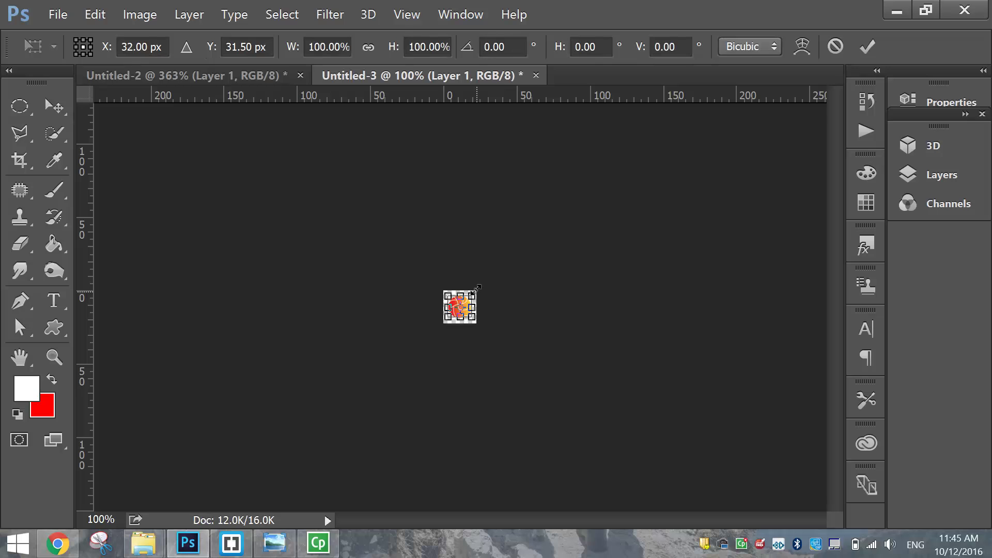
drag(476, 288, 479, 285)
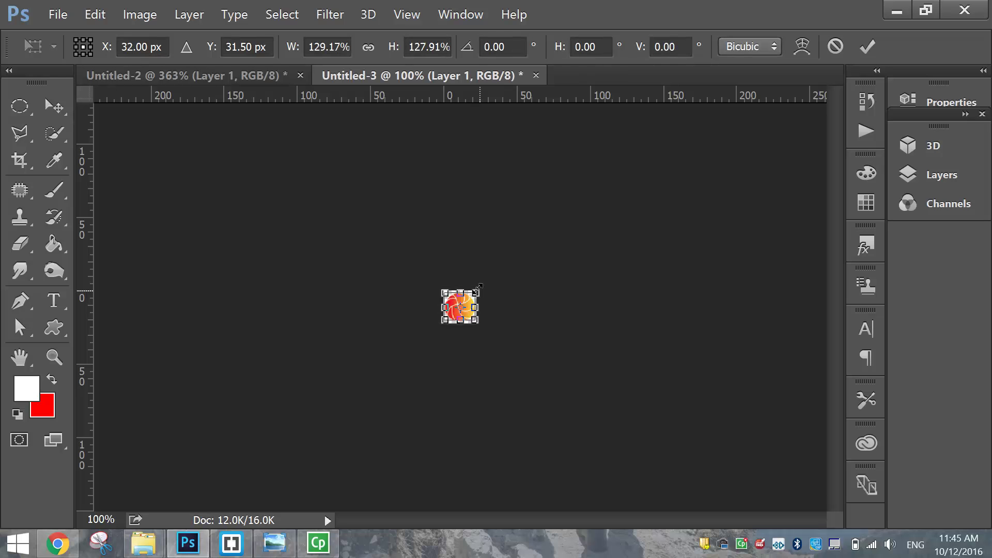
click(867, 47)
click(536, 283)
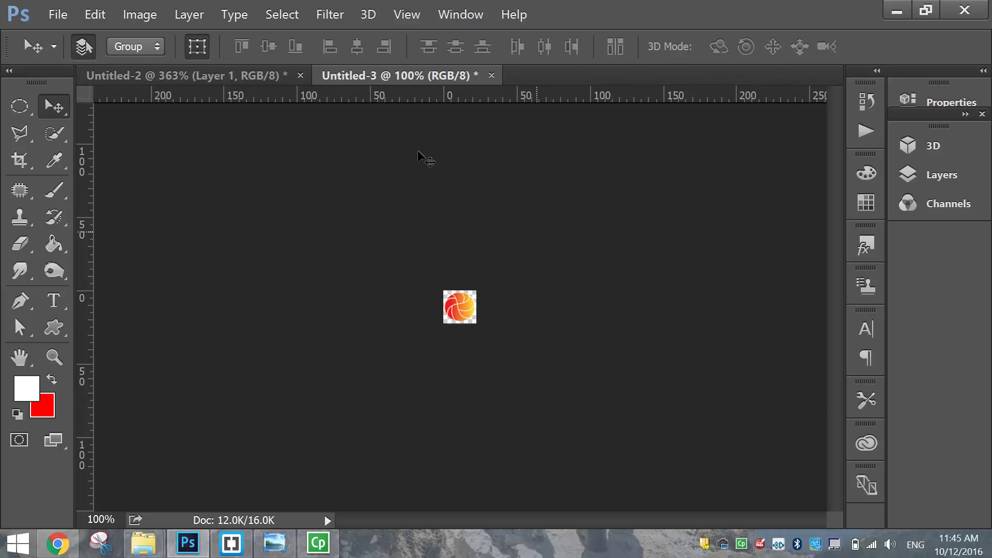
Save the icon as favicon.png in PNG format, accepting the default PNG options
click(59, 21)
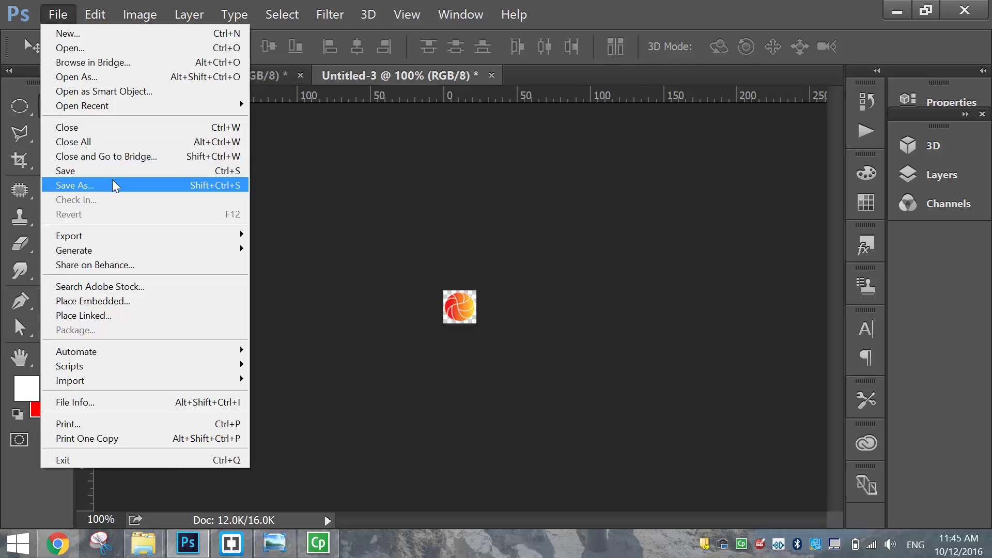
click(75, 184)
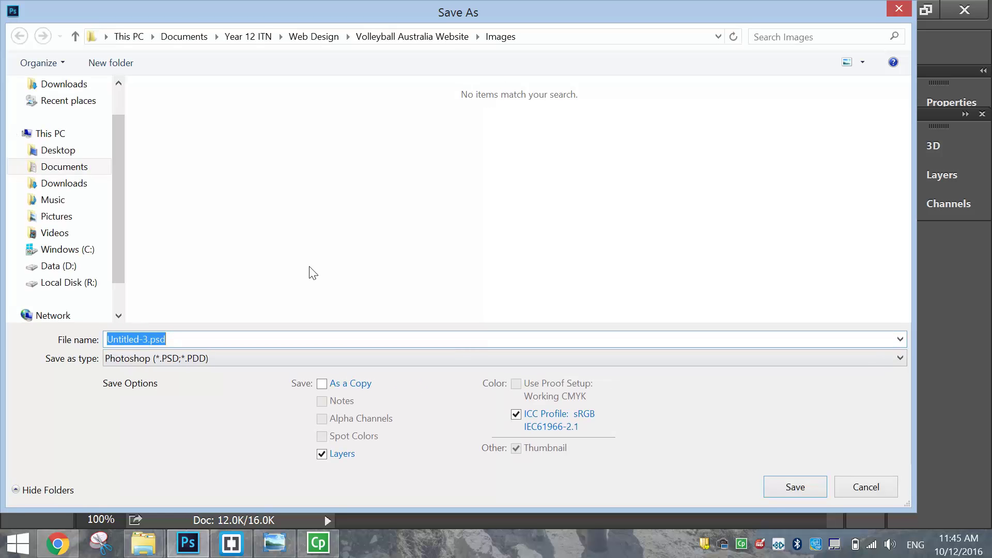
click(216, 365)
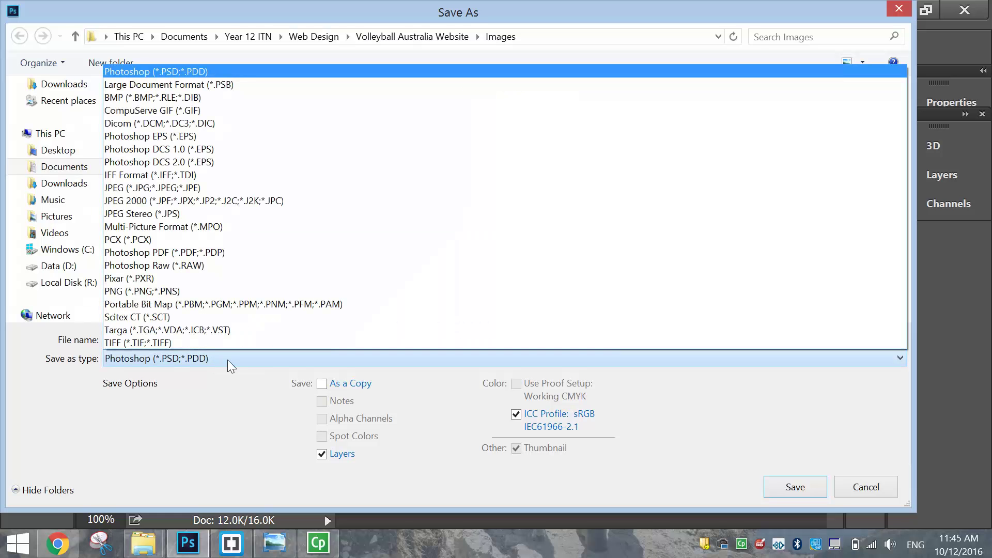
click(128, 292)
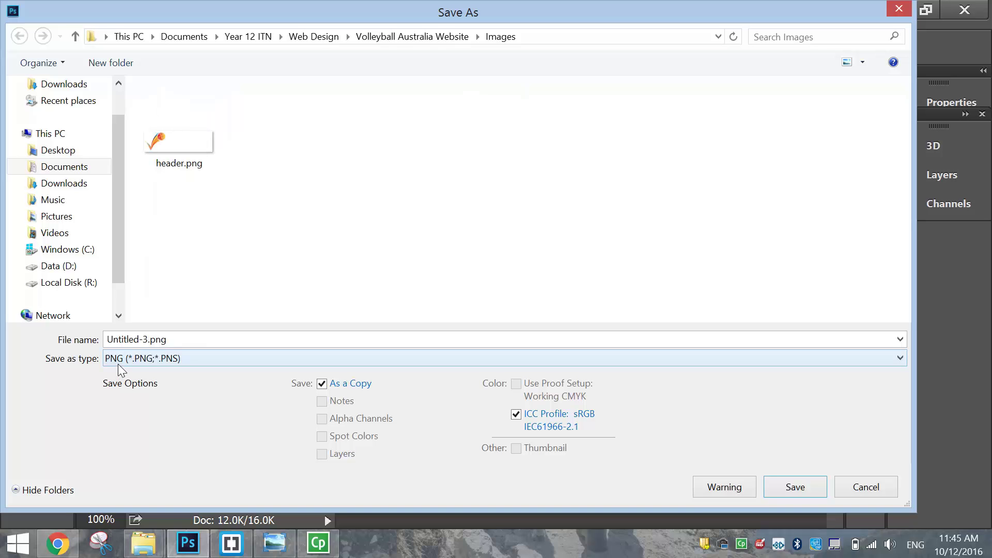
key(shift+Tab)
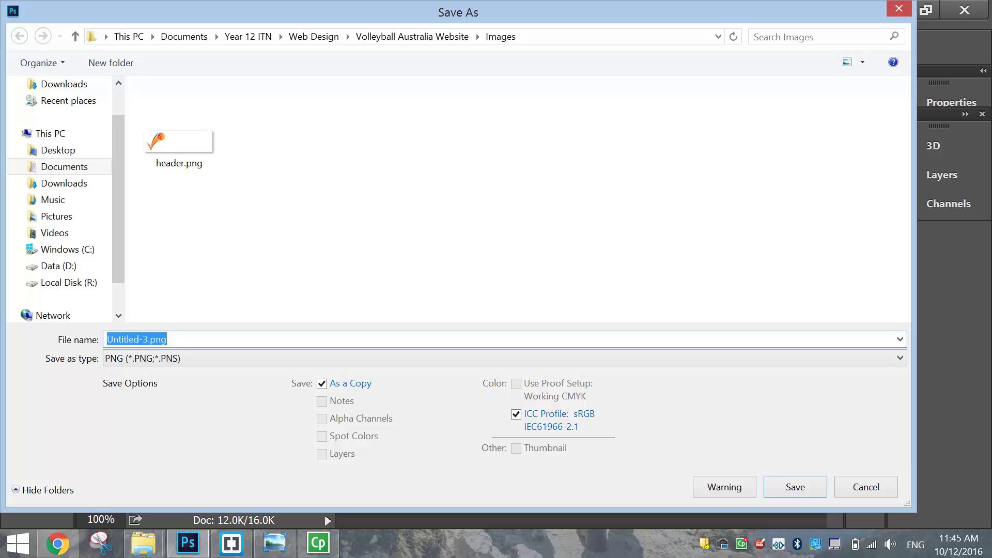
text(favicon)
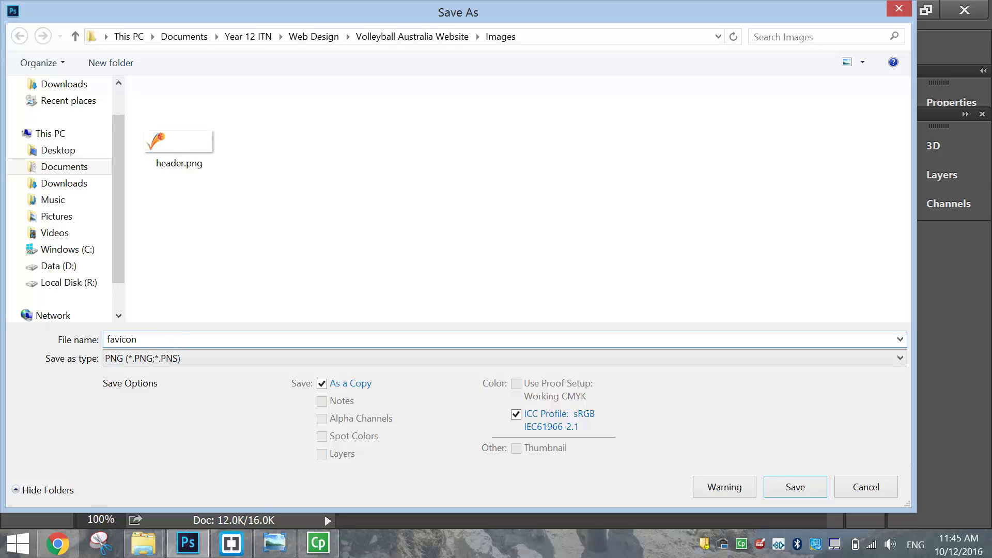
click(791, 486)
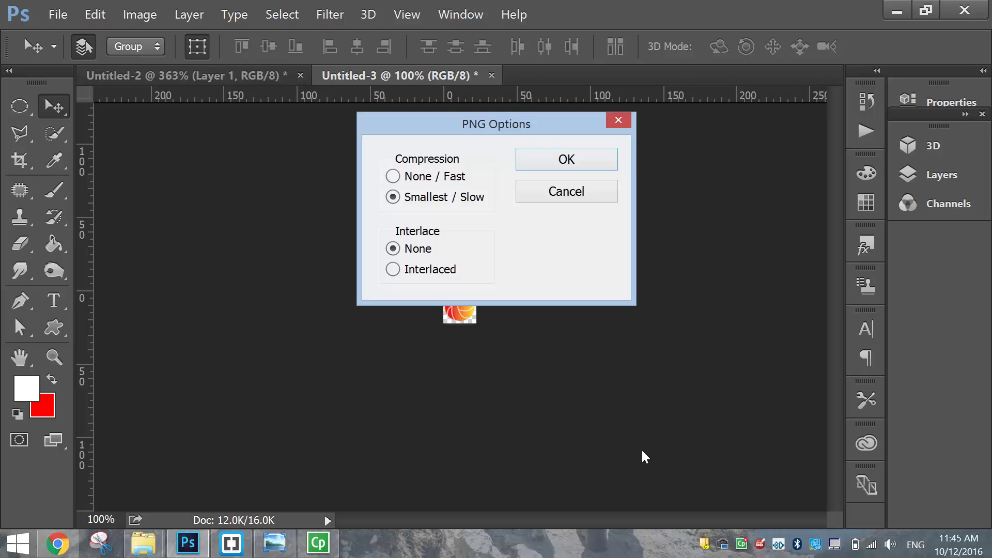
click(547, 160)
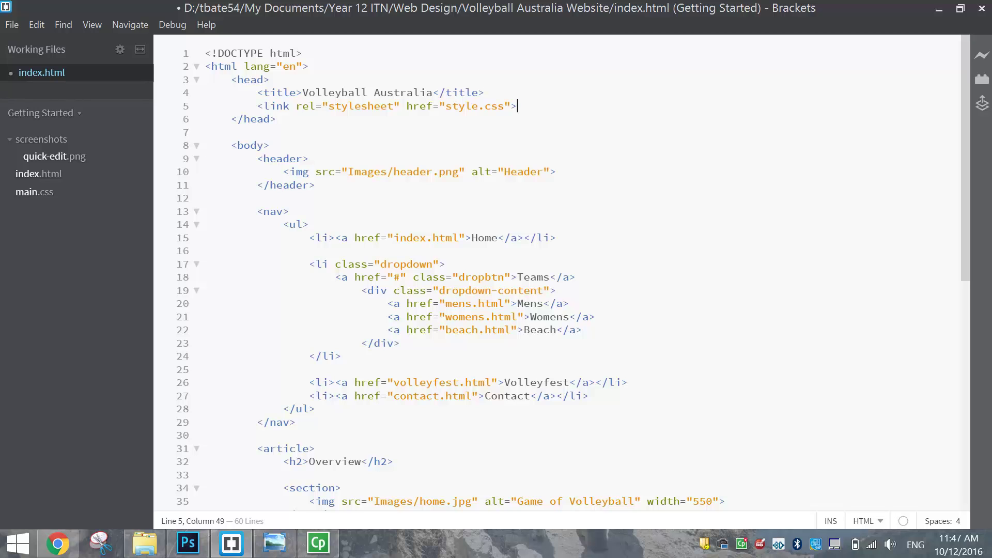
Switch to the Volleyball Australia page in Chrome to check its tab icon
click(78, 536)
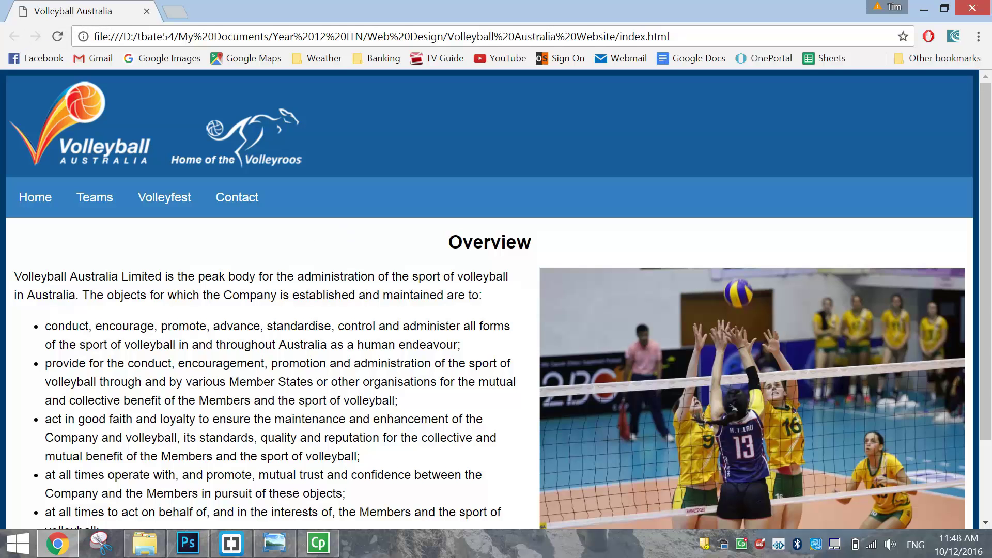
In index.html, place the cursor at the end of the head's stylesheet link
click(240, 544)
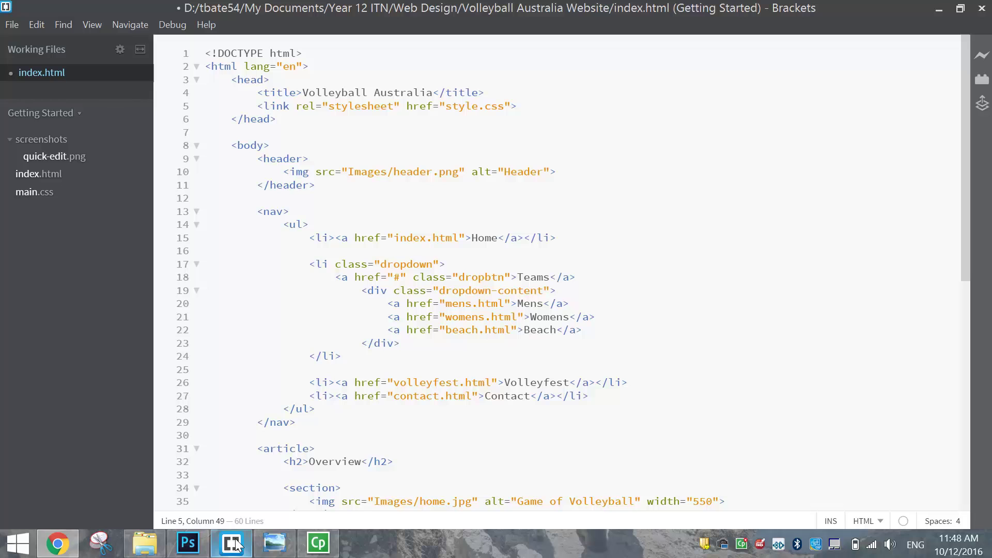
click(243, 382)
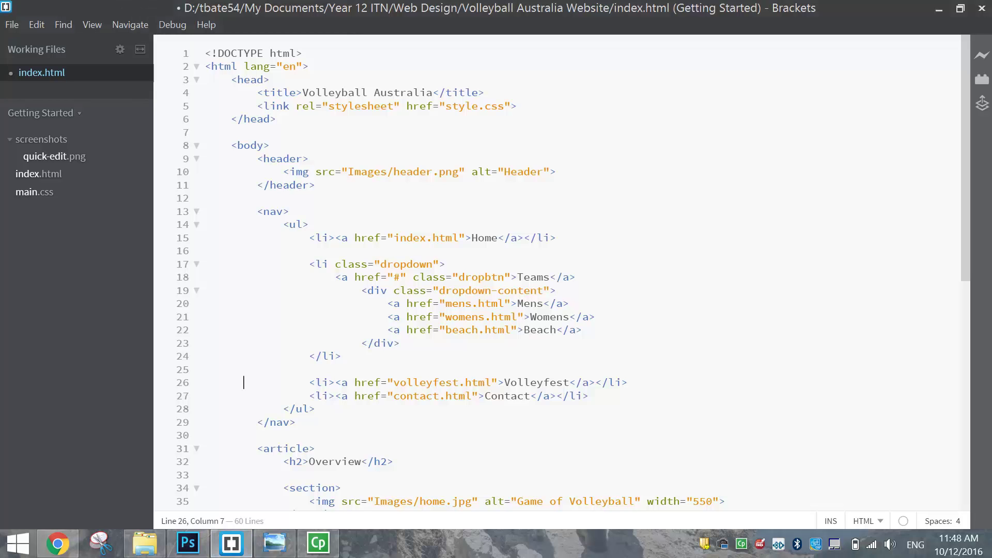
click(243, 80)
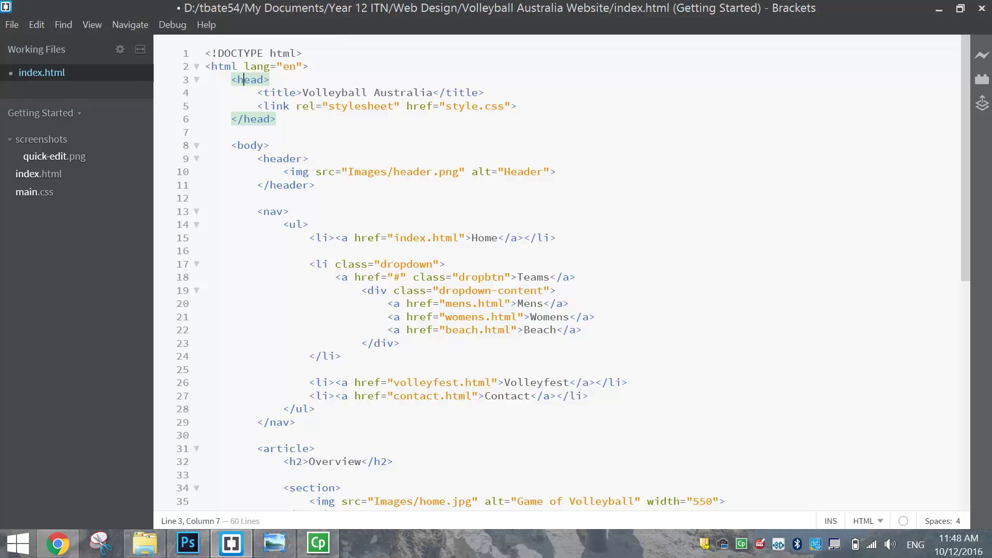
click(276, 92)
click(288, 106)
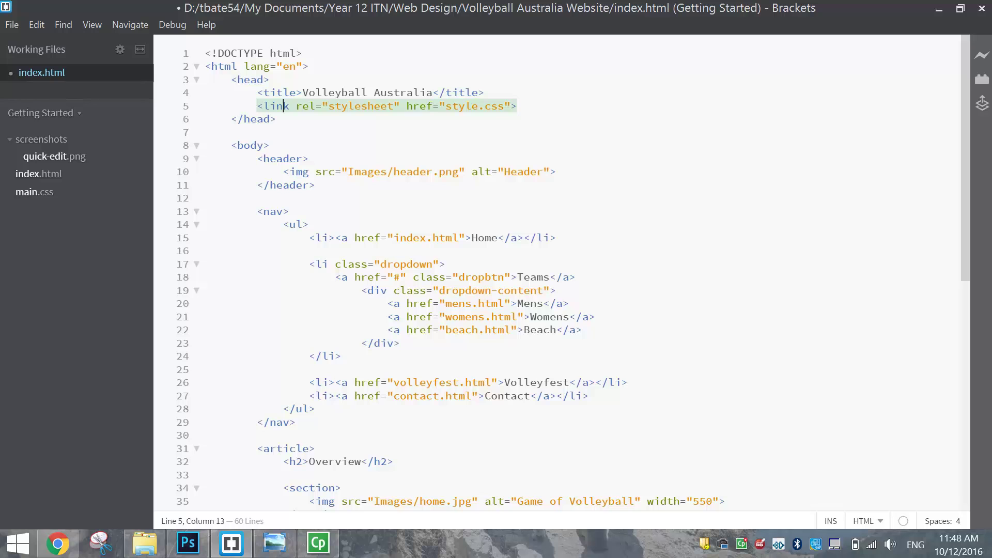
click(517, 106)
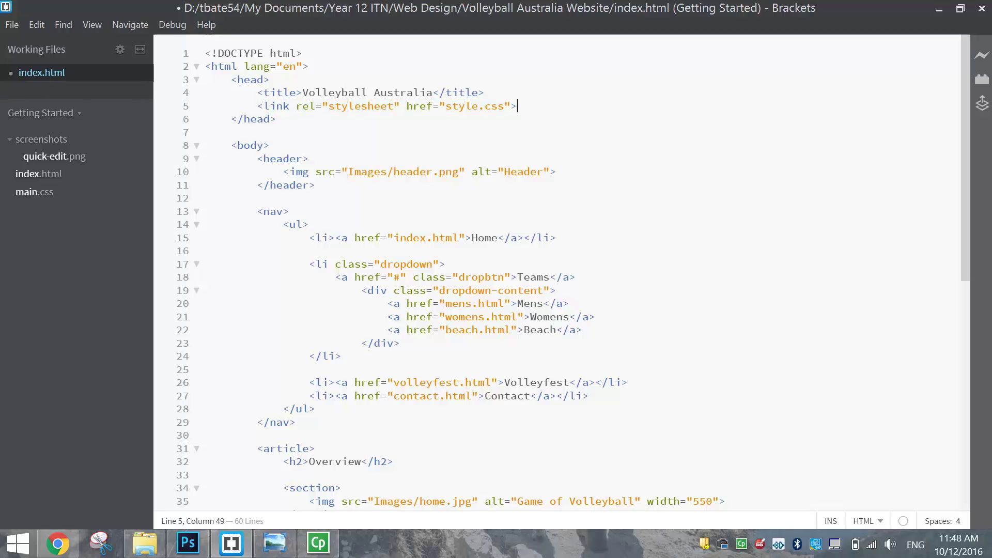
Add <link rel="icon" href="Images/favicon.png"> on a new line using code hints
key(Return)
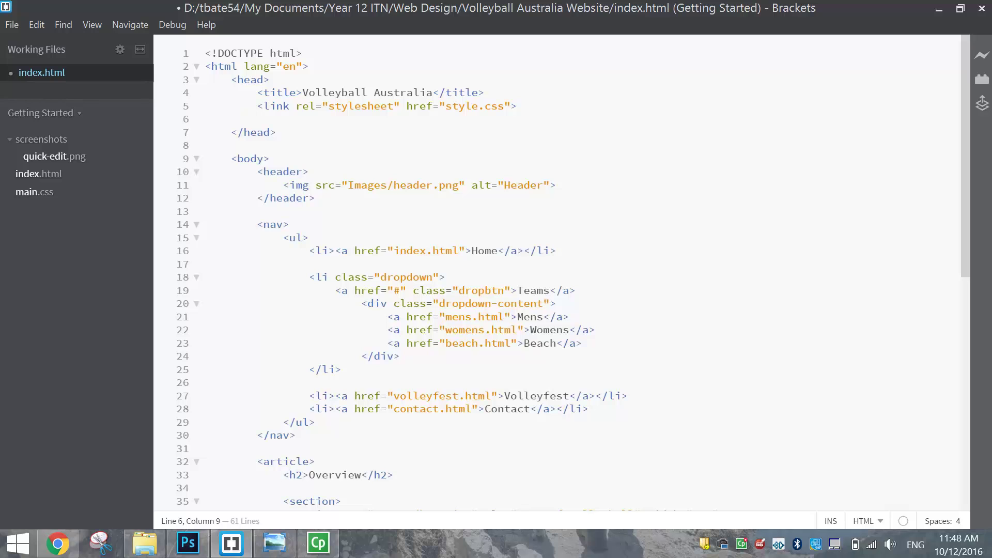
text(<link)
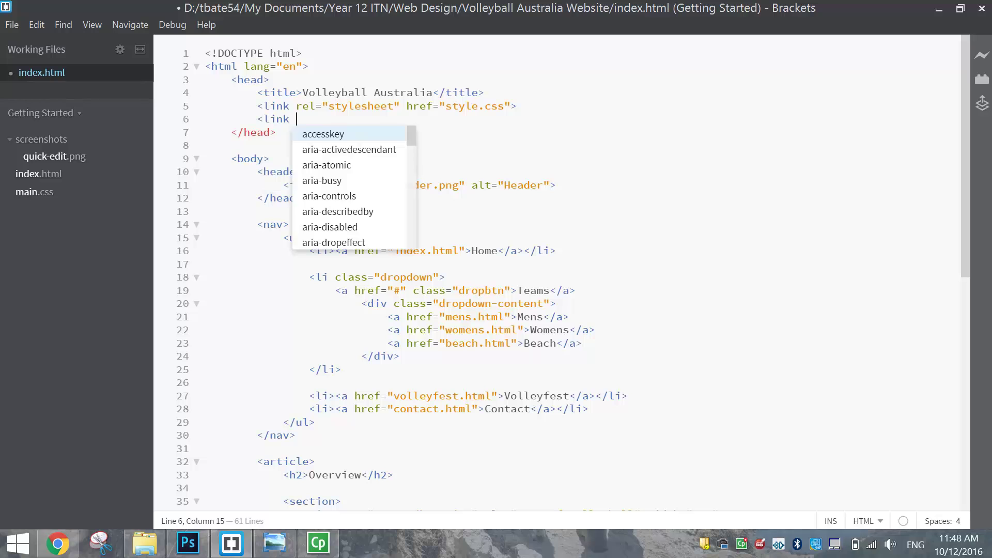
text( rel)
key(Return)
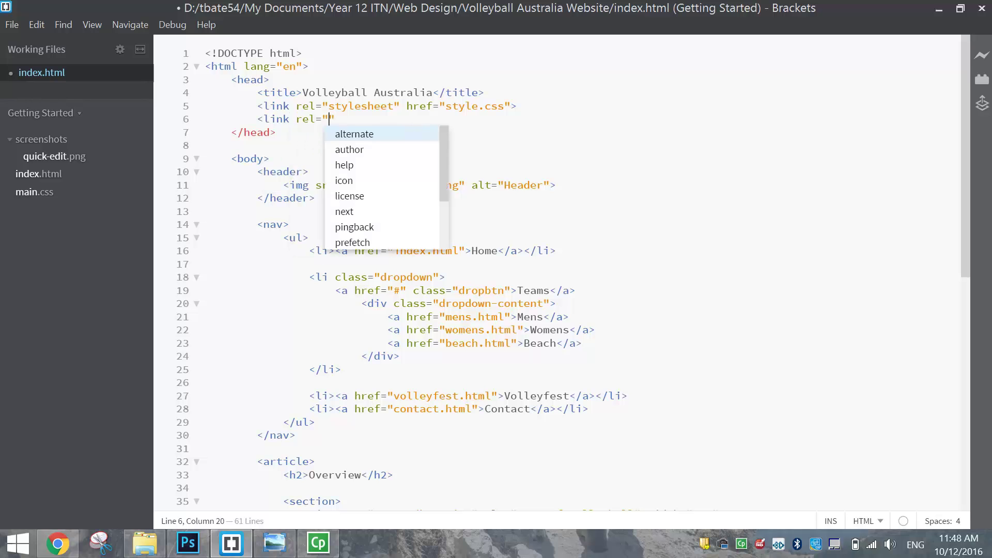
text(icon)
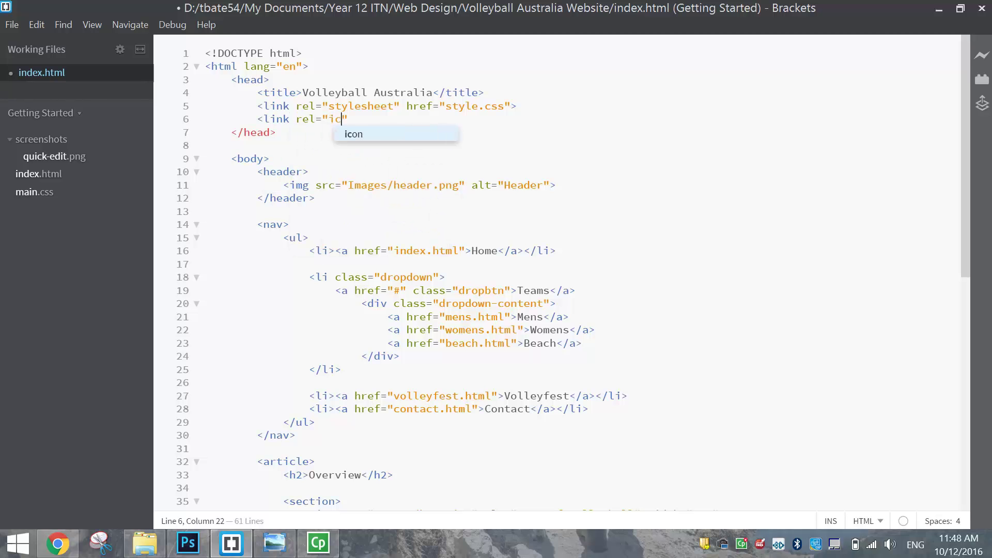
key(Return)
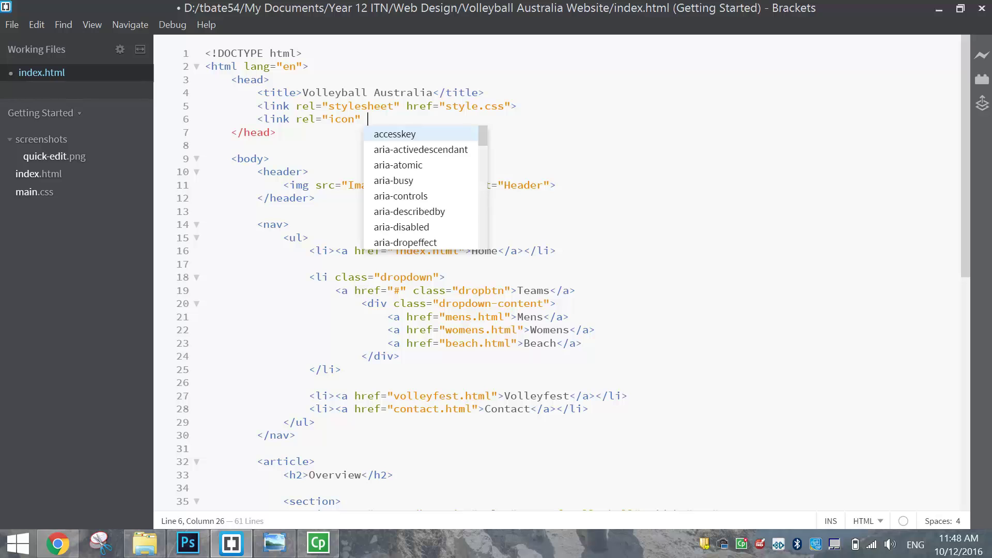
text(href)
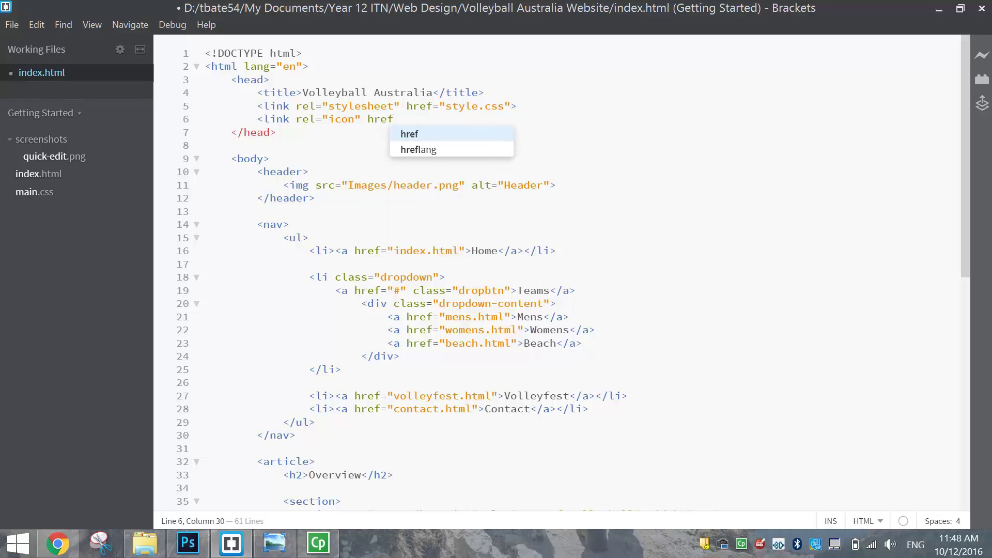
key(Return)
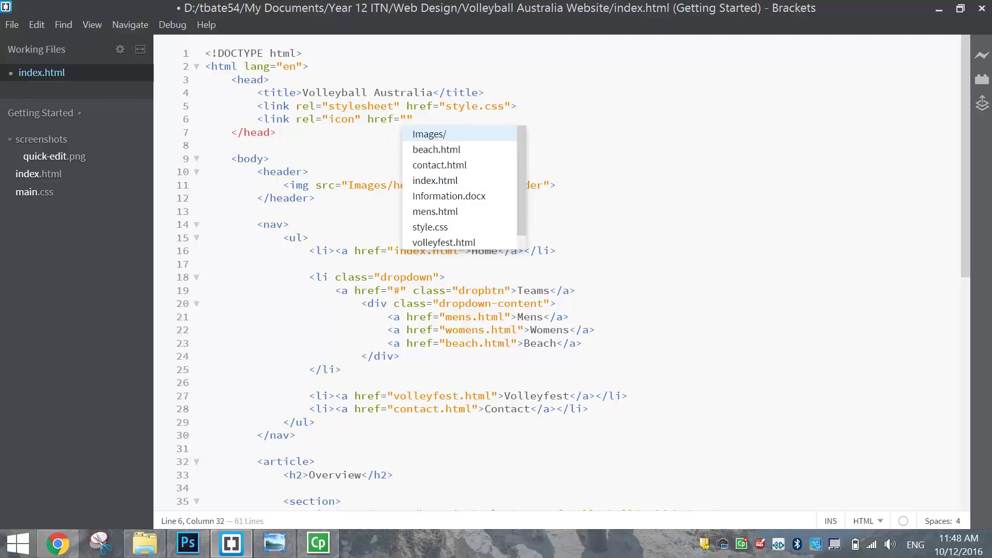
key(Return)
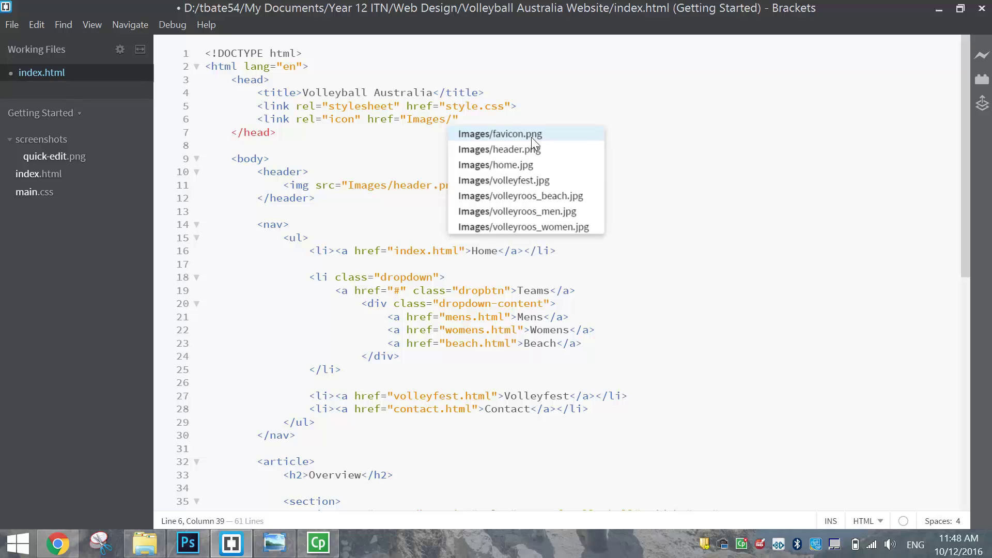
key(Return)
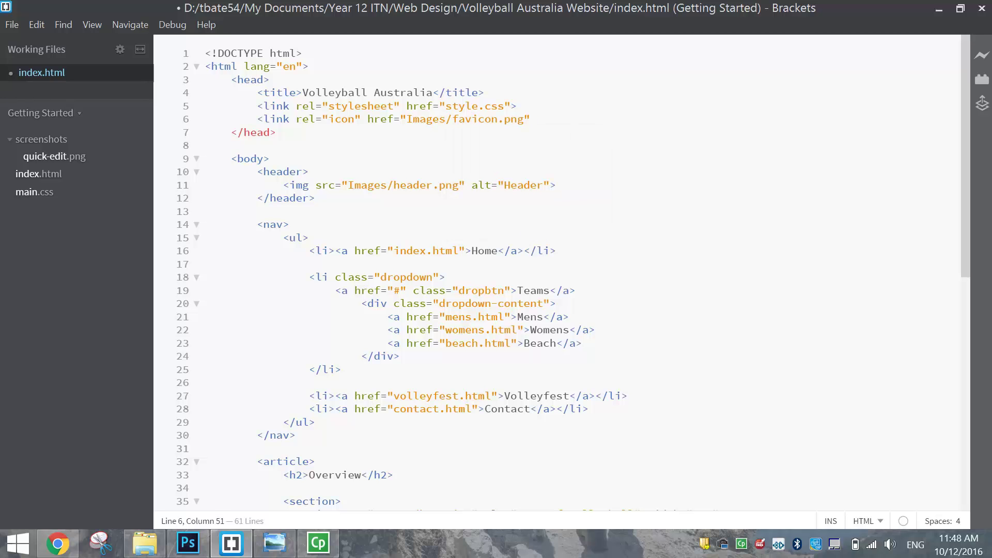
text(>)
Review the new icon link line and save index.html
key(shift+Home)
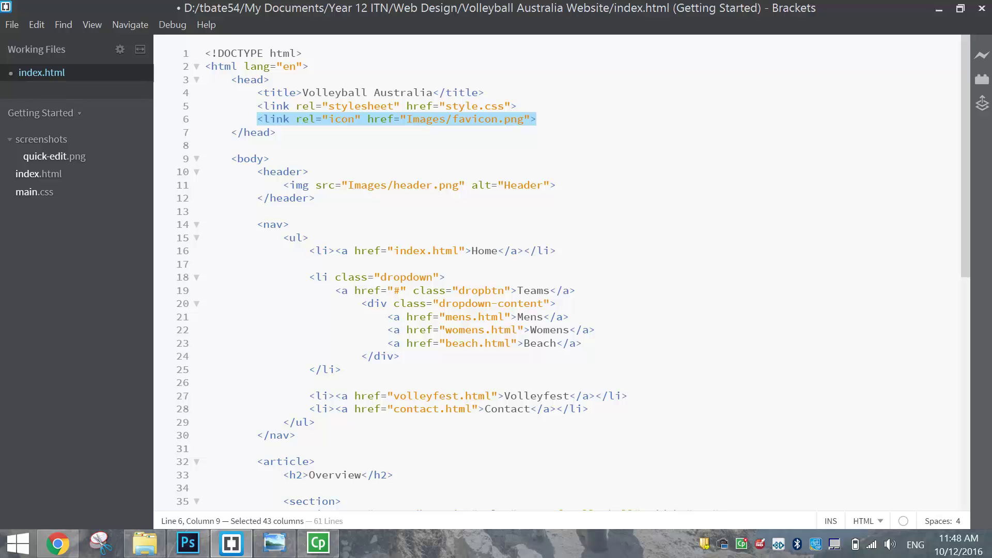
click(537, 119)
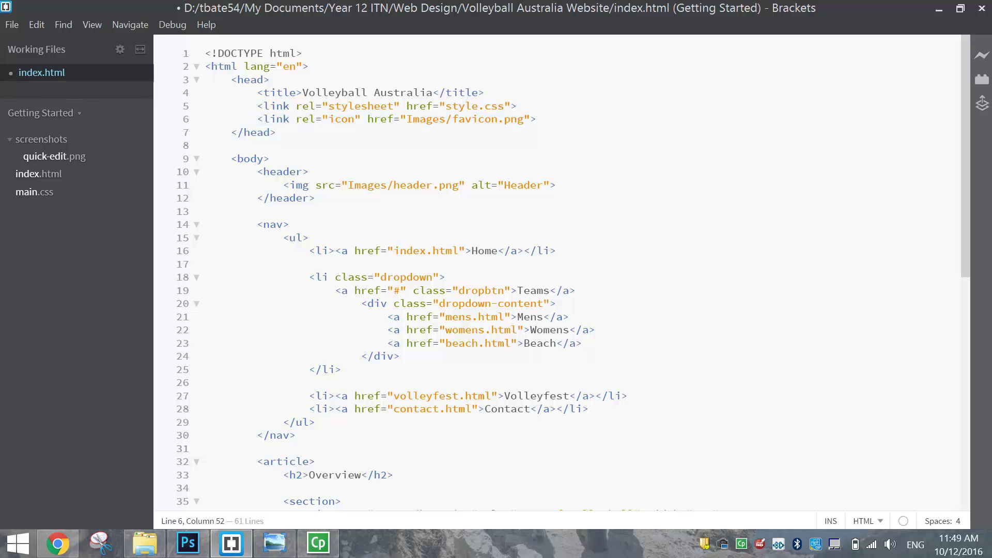
key(ctrl+s)
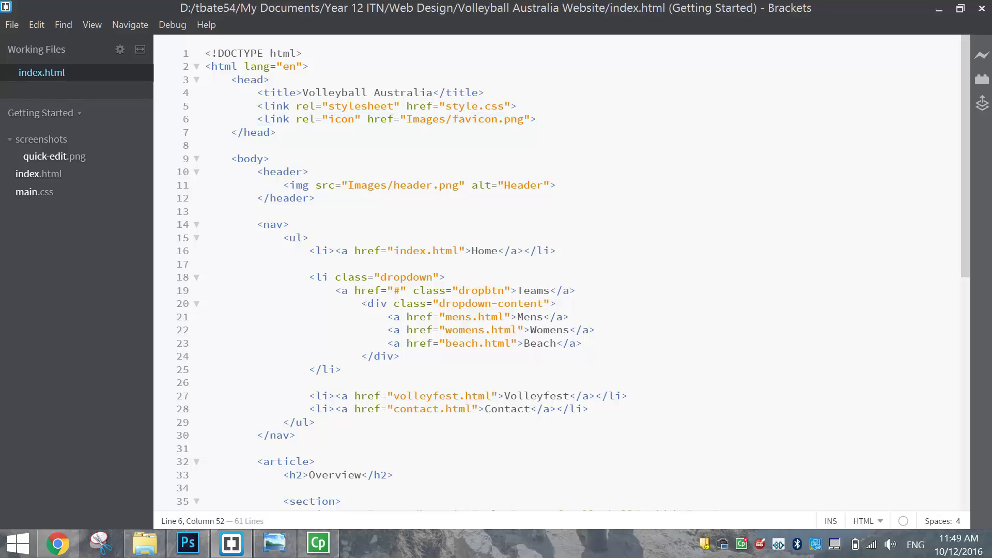
Reload the Volleyball Australia page in Chrome so its tab shows the volleyball favicon
click(58, 543)
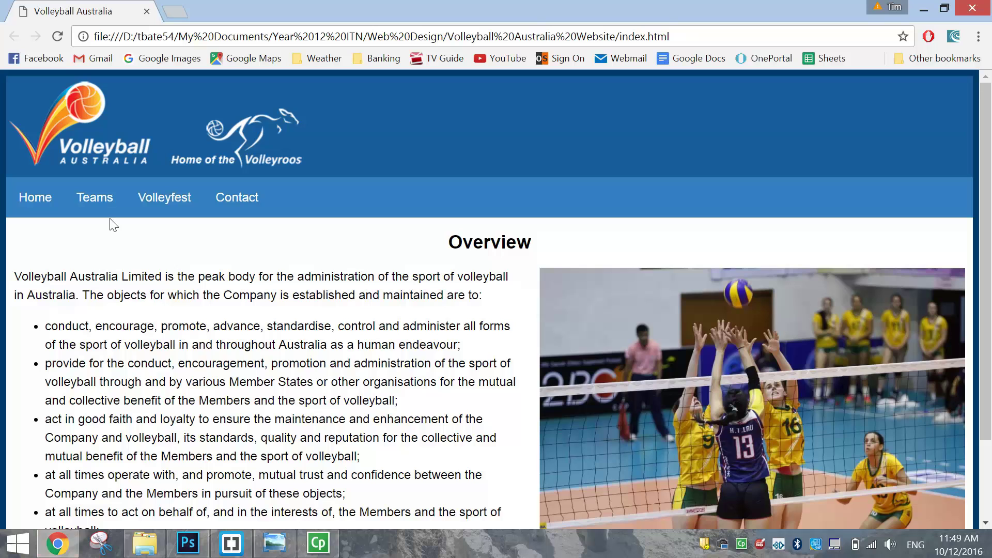
click(58, 36)
Bookmark the Volleyball Australia page and verify its volleyball icon in Other bookmarks
click(903, 37)
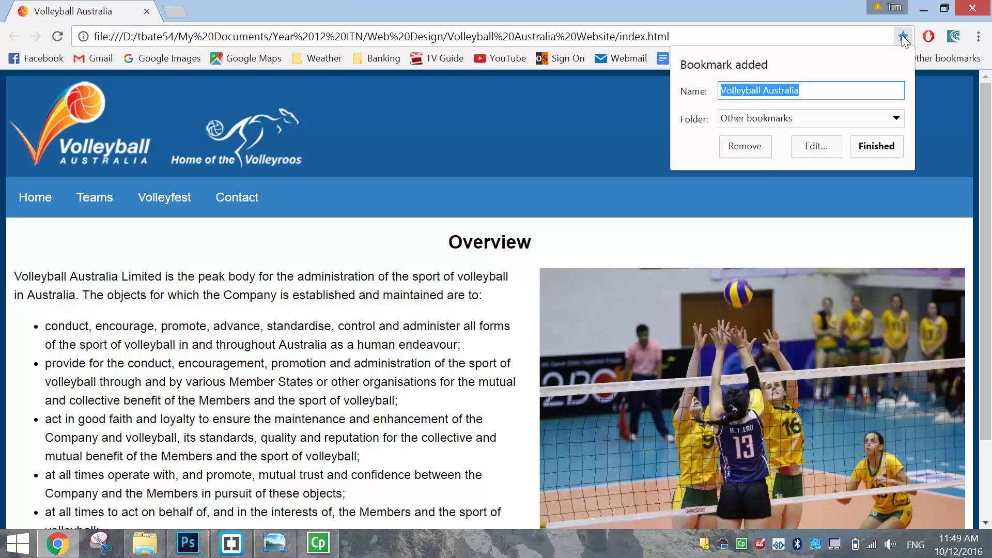
click(870, 148)
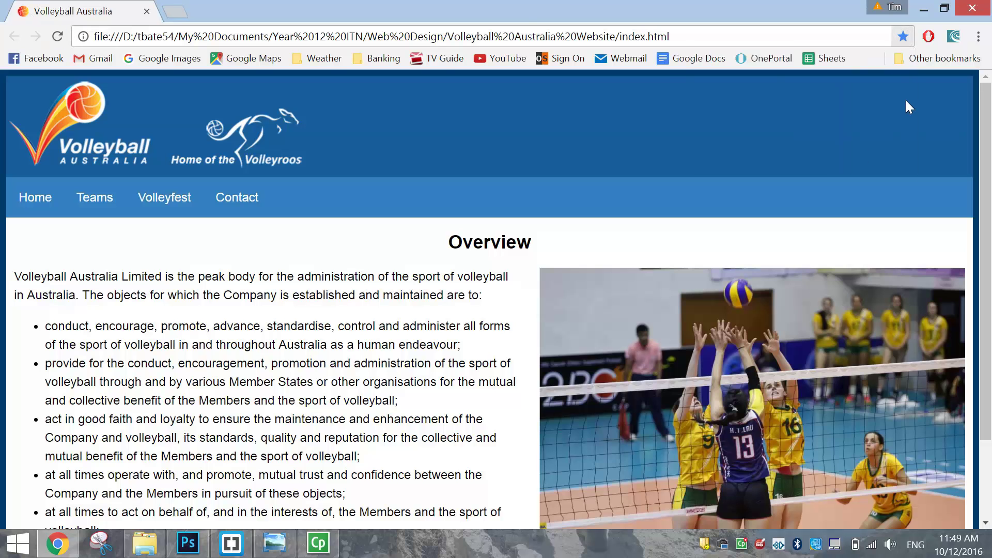
click(914, 59)
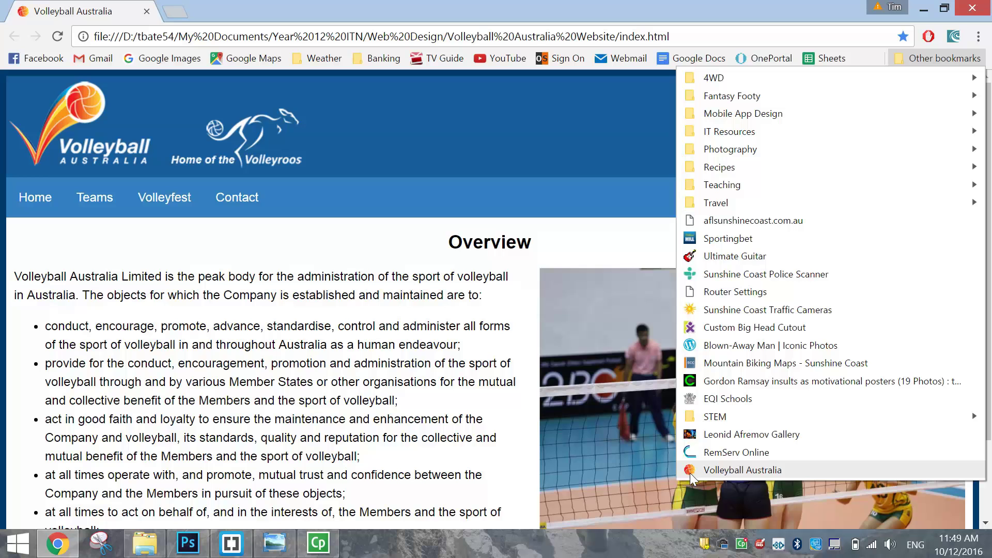
click(421, 368)
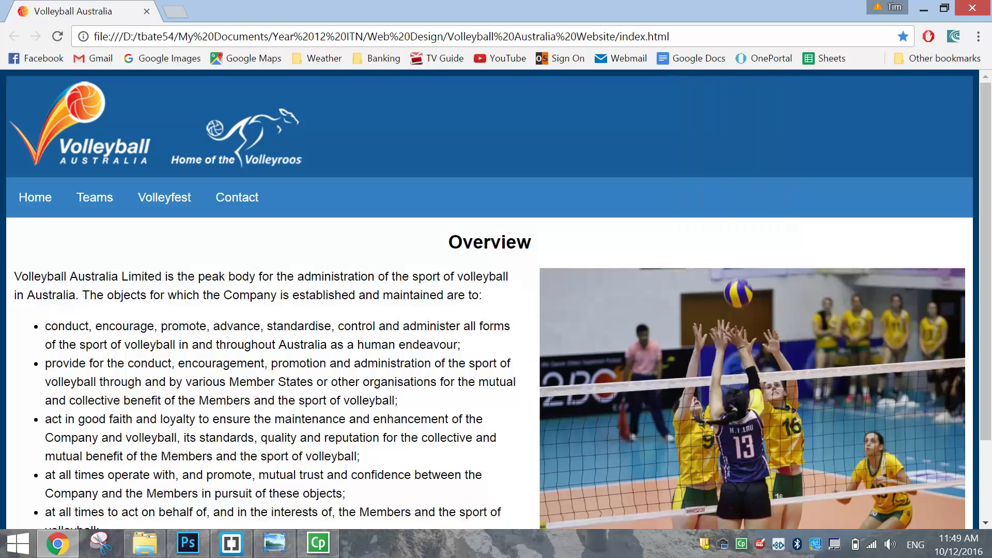